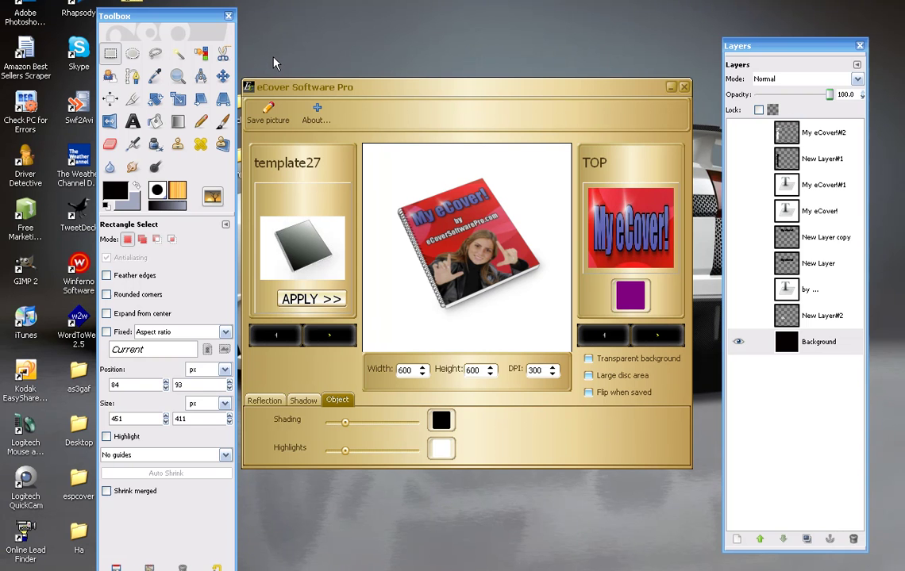
# - Save the spiral-book render over example7.jpg in the Example1 folder, confirming the replacement
pyautogui.moveTo(337, 93)
pyautogui.mouseDown()
pyautogui.moveTo(343, 78)
pyautogui.moveTo(341, 111)
pyautogui.moveTo(341, 98)
pyautogui.mouseUp()
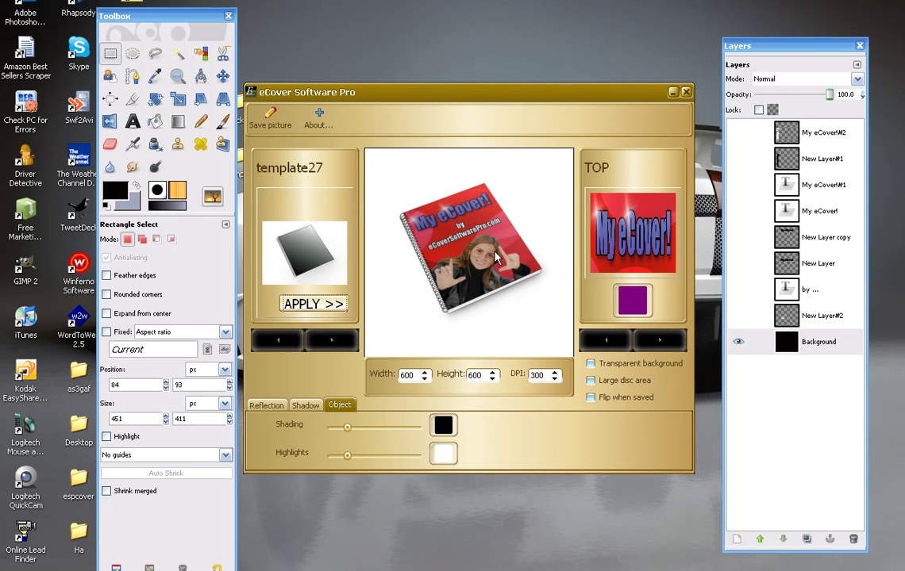
pyautogui.click(273, 121)
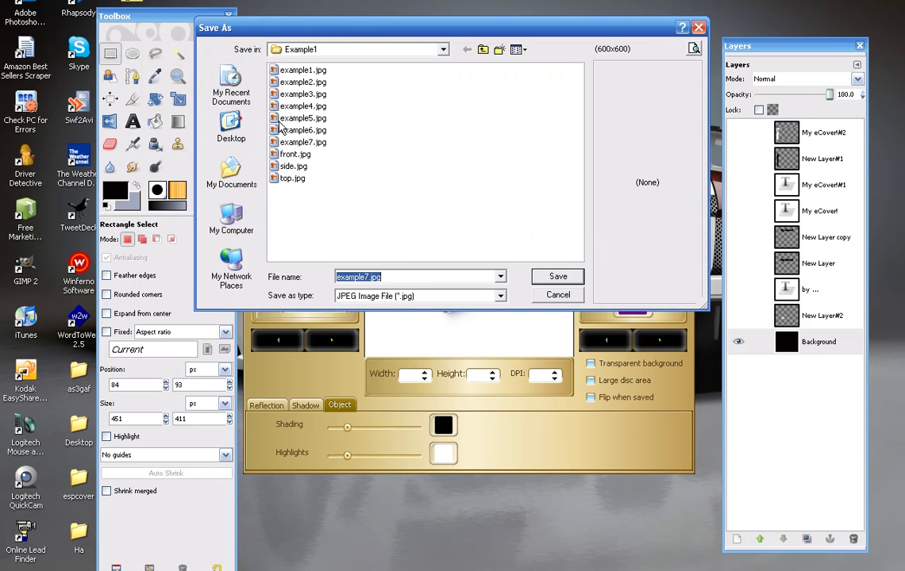
pyautogui.click(295, 145)
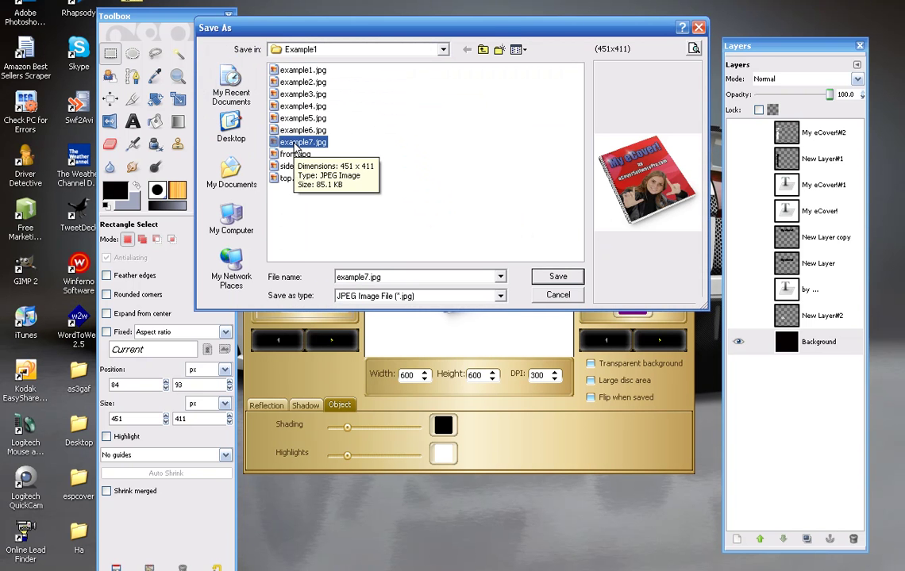
pyautogui.doubleClick(295, 145)
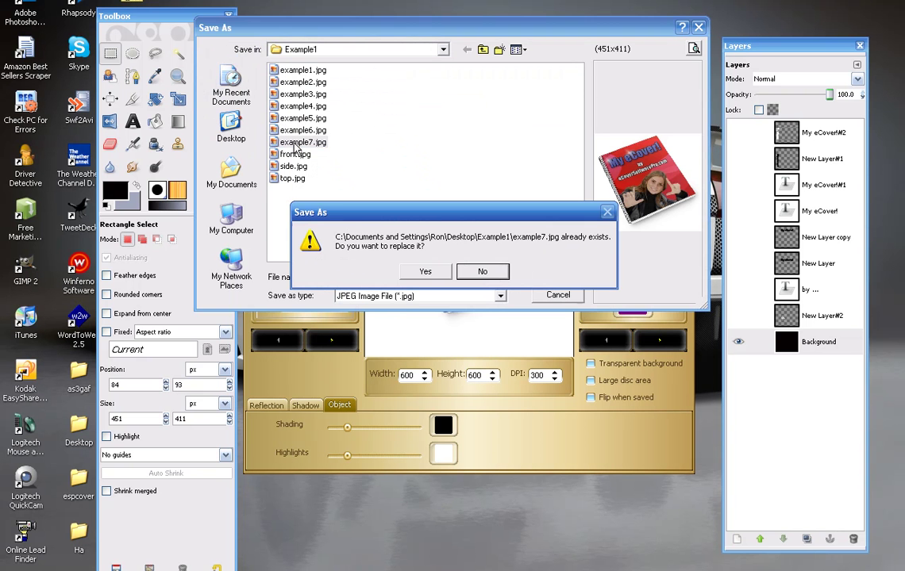
pyautogui.click(423, 269)
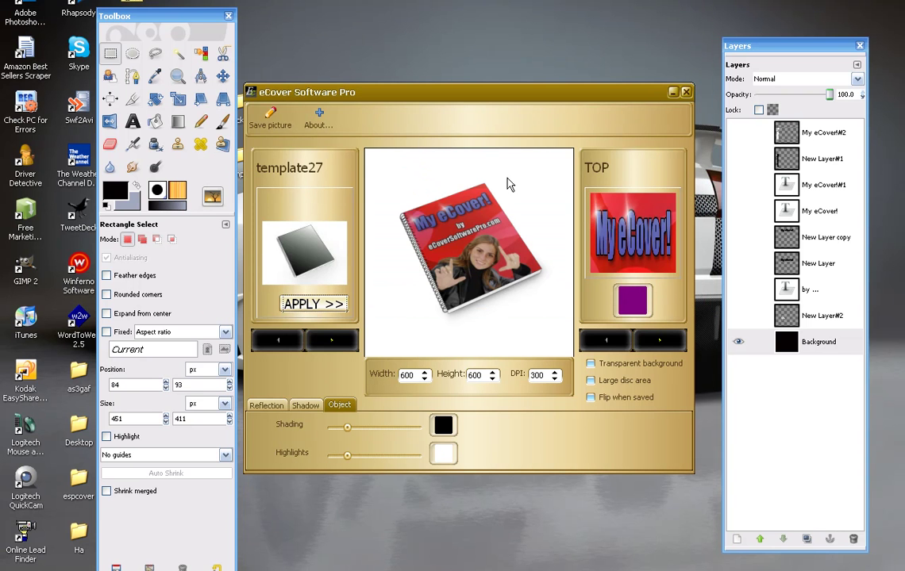
# - Switch from eCover to GIMP and open Desktop > Example1 > example7.jpg
pyautogui.click(673, 93)
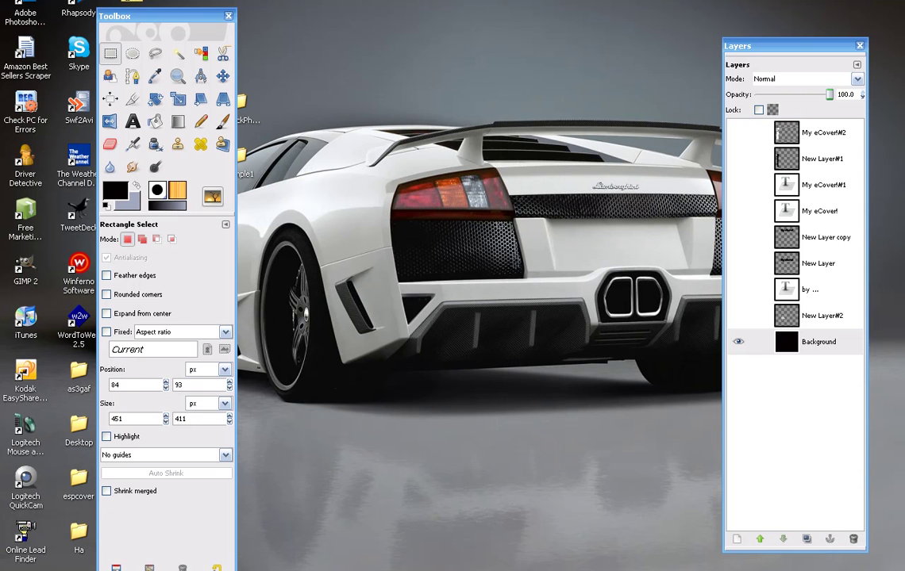
pyautogui.click(262, 568)
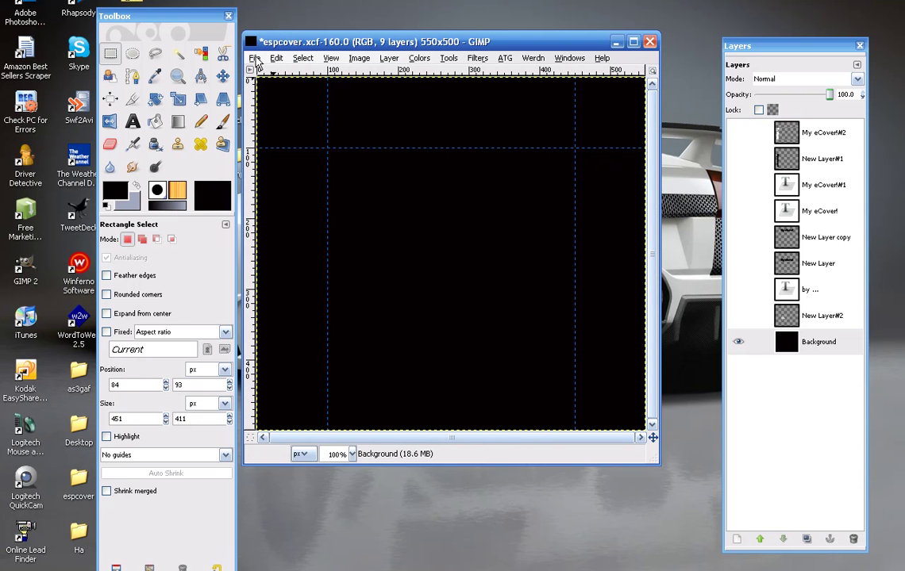
pyautogui.click(255, 60)
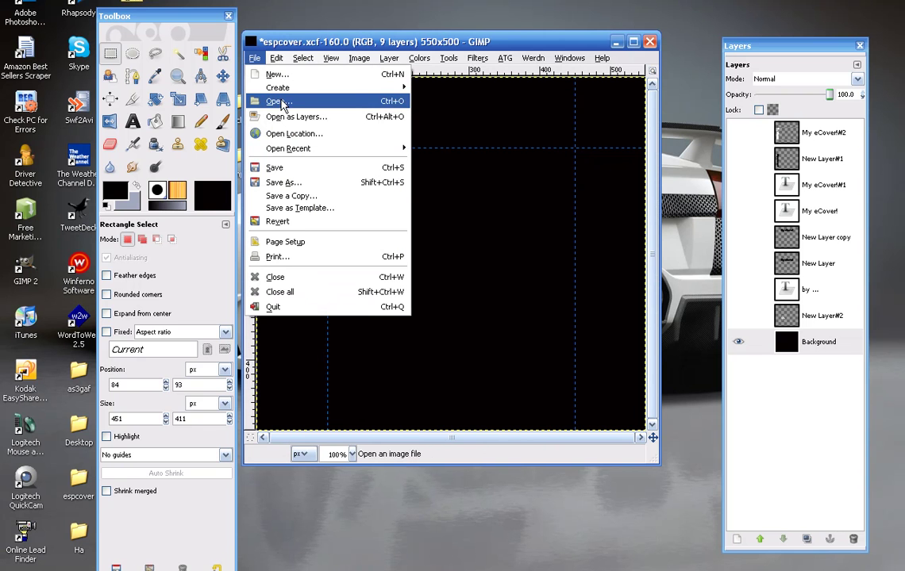
pyautogui.click(322, 103)
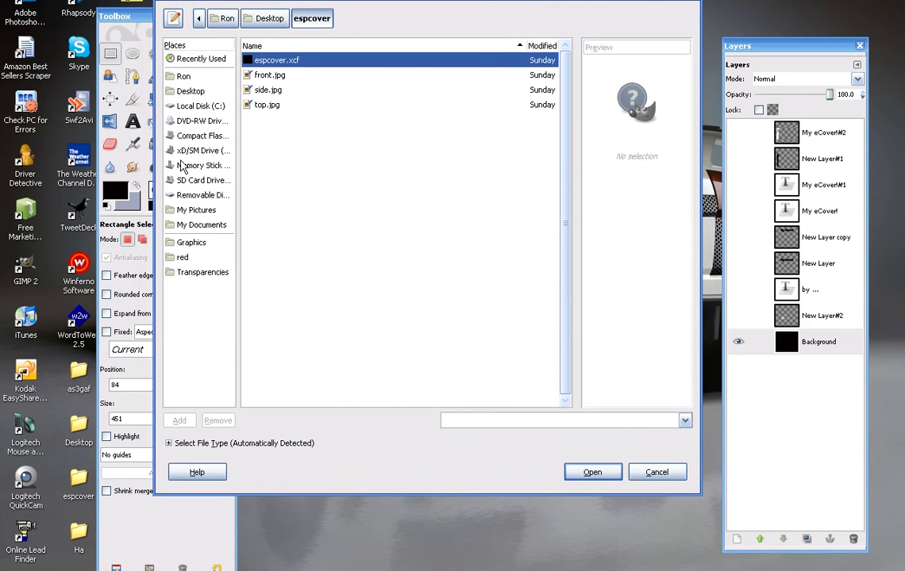
pyautogui.click(184, 91)
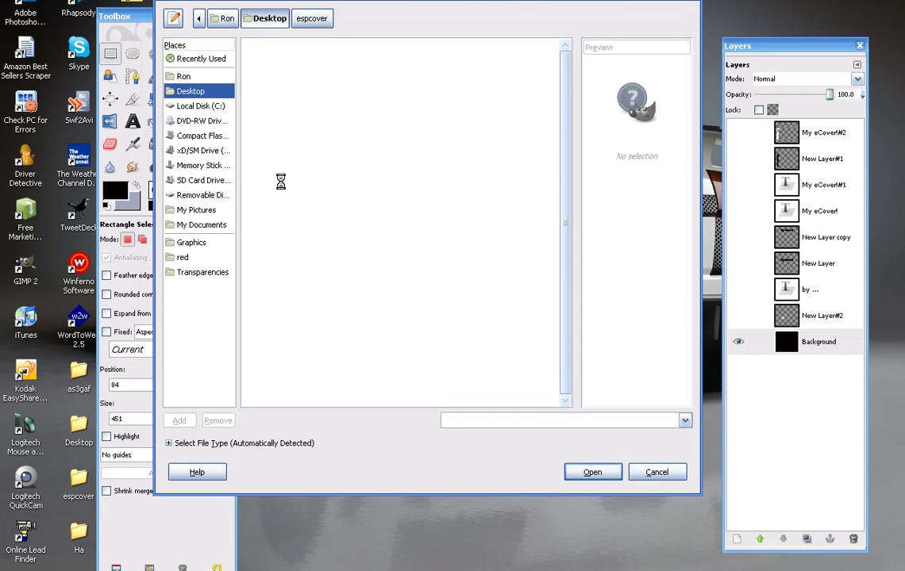
pyautogui.doubleClick(262, 134)
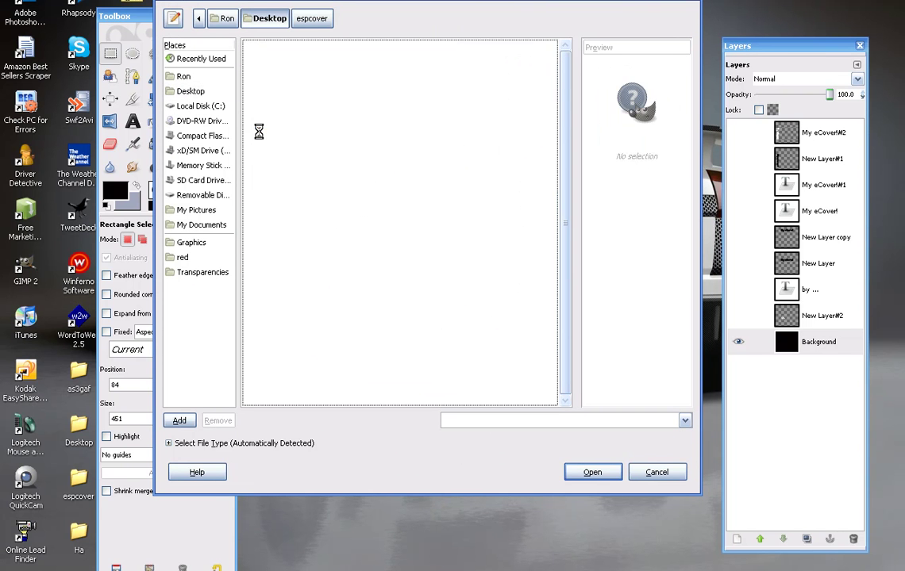
pyautogui.click(274, 179)
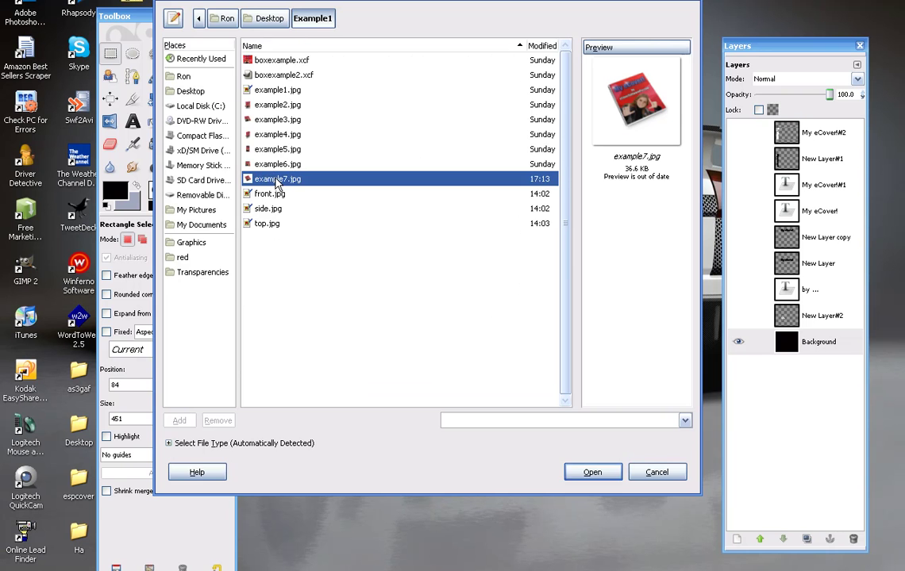
pyautogui.doubleClick(277, 179)
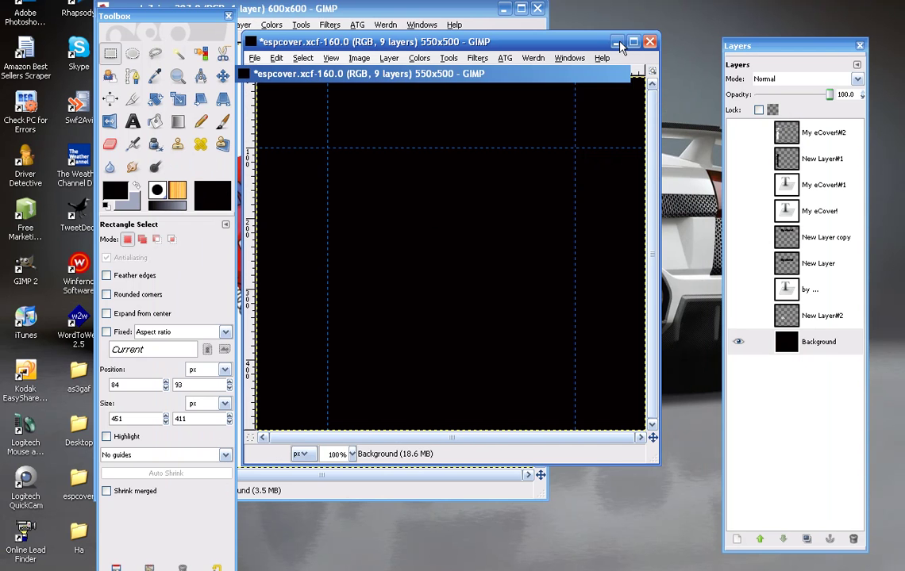
# - Minimize the espcover.xcf window and centre the example7.jpg window on screen
pyautogui.click(544, 40)
pyautogui.moveTo(377, 11); pyautogui.dragTo(533, 34)
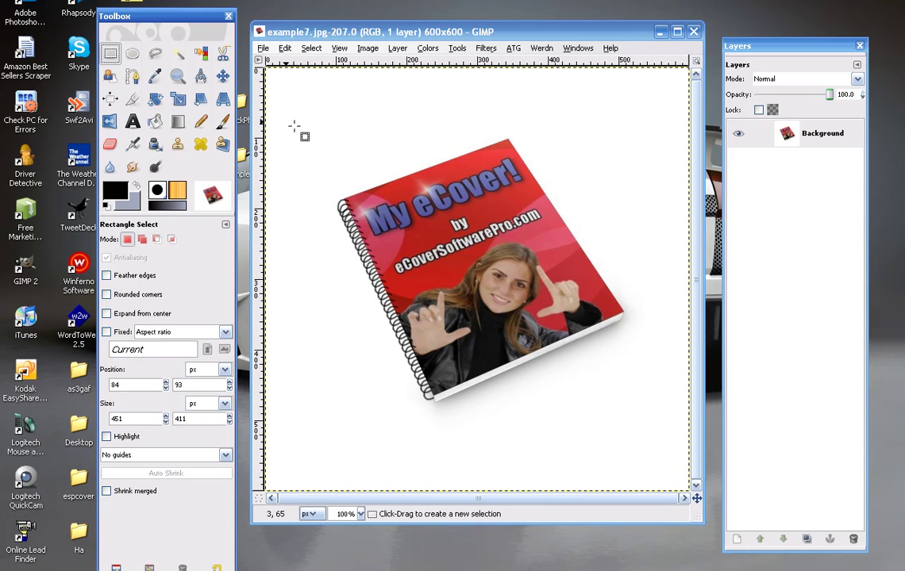
# - Select around the spiral book, tighten each edge, and crop the image to 448×408
pyautogui.moveTo(316, 125); pyautogui.dragTo(651, 423)
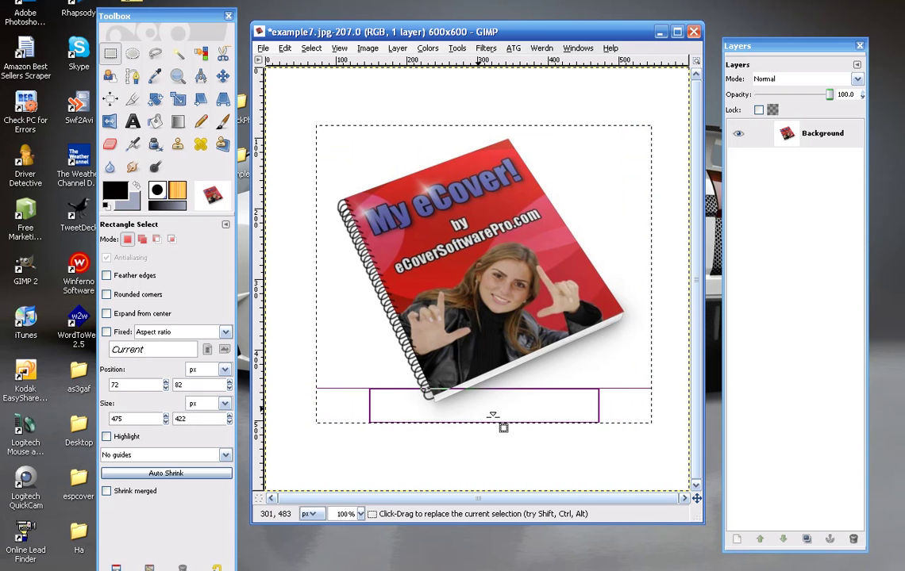
pyautogui.moveTo(503, 428); pyautogui.dragTo(505, 406)
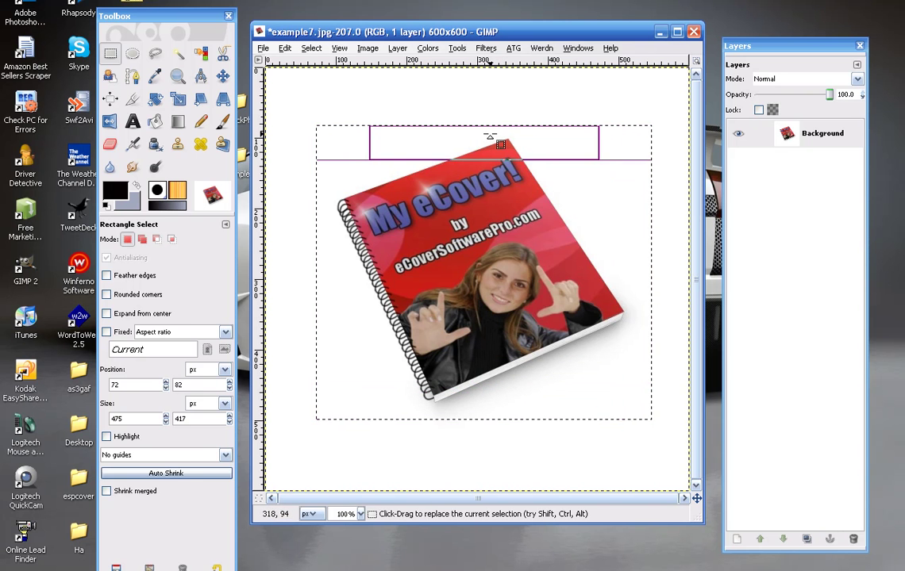
pyautogui.moveTo(490, 141)
pyautogui.mouseDown()
pyautogui.moveTo(490, 132)
pyautogui.moveTo(489, 148)
pyautogui.mouseUp()
pyautogui.moveTo(638, 276); pyautogui.dragTo(625, 276)
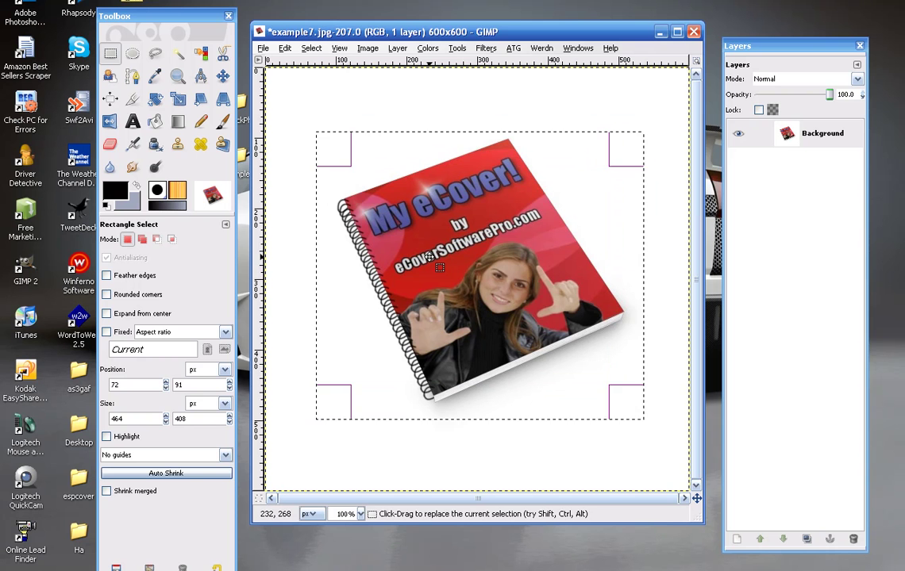
pyautogui.moveTo(339, 277); pyautogui.dragTo(350, 276)
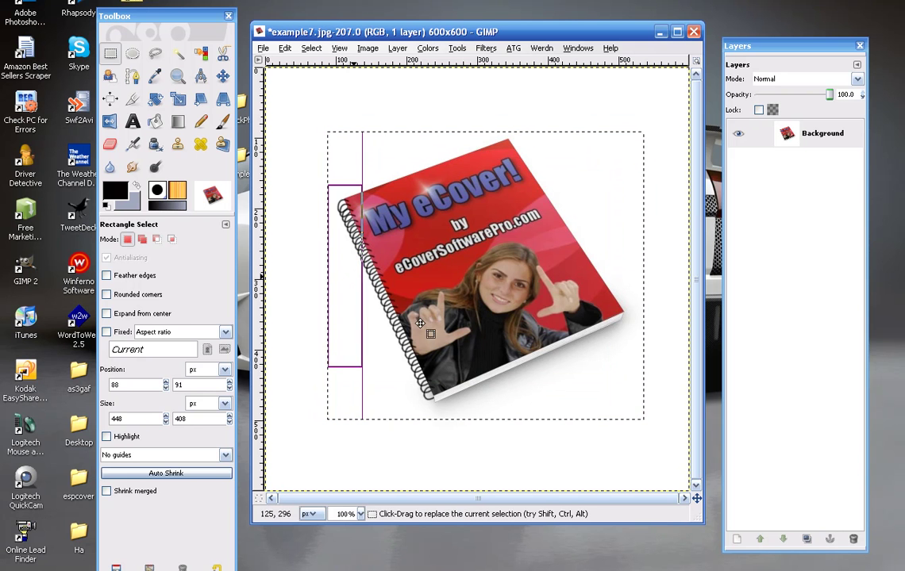
pyautogui.click(368, 48)
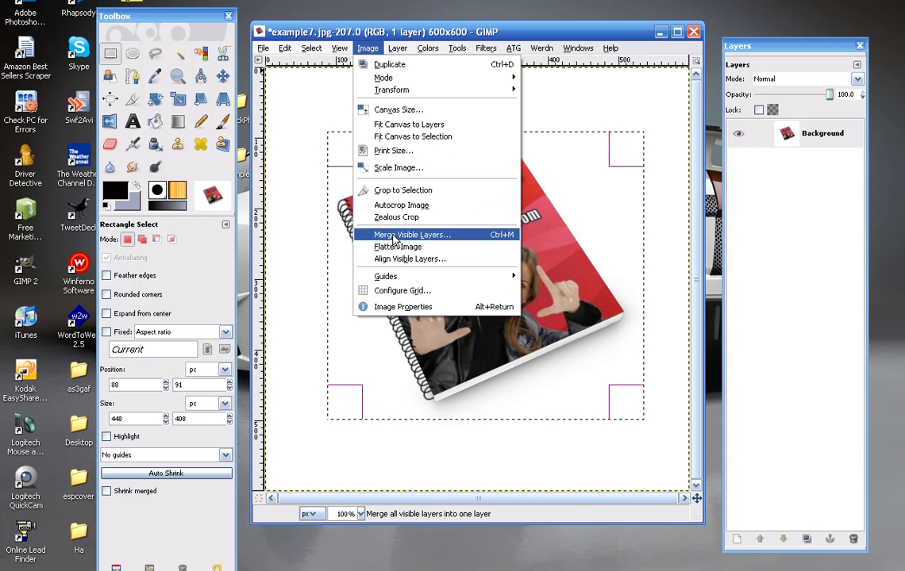
pyautogui.click(397, 191)
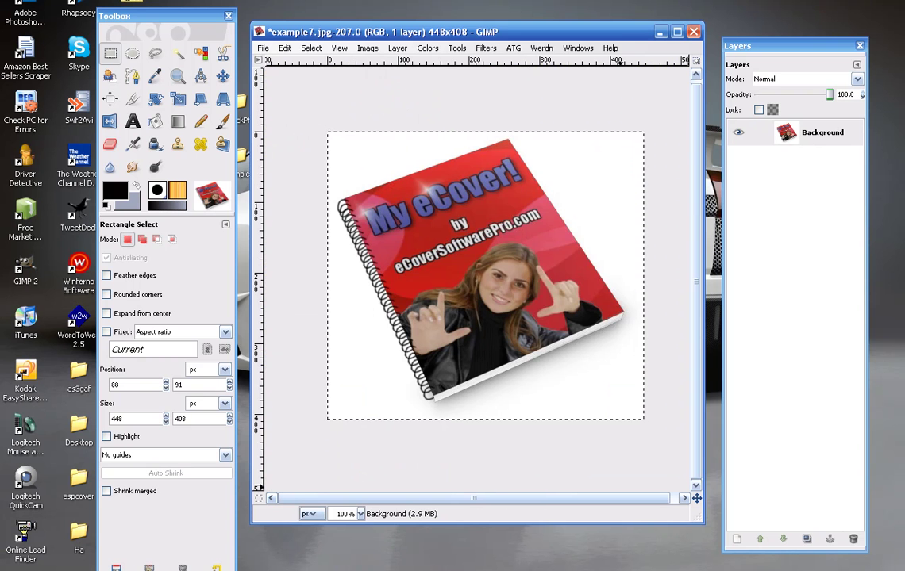
pyautogui.click(711, 557)
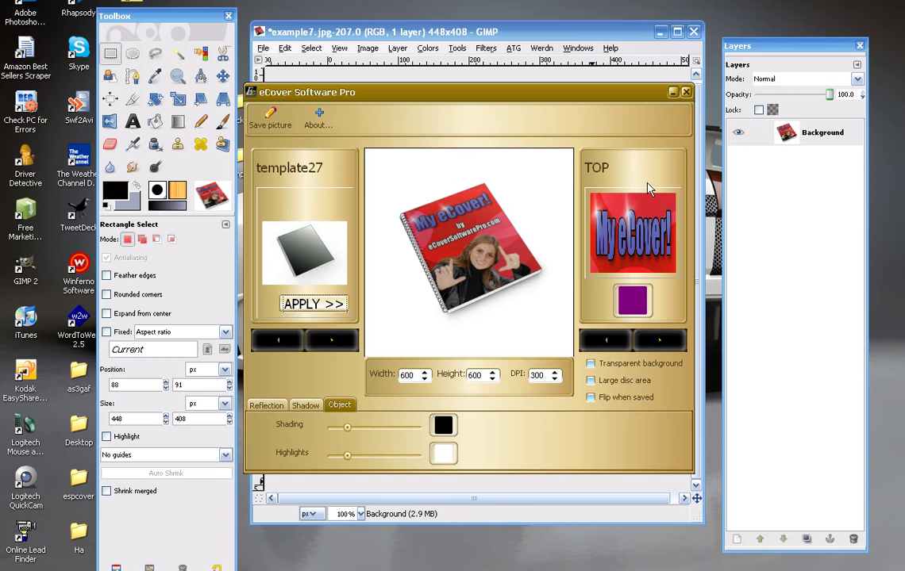
# - Hide eCover, bring up Scale Image showing 448×408, and cancel it without resizing
pyautogui.click(673, 94)
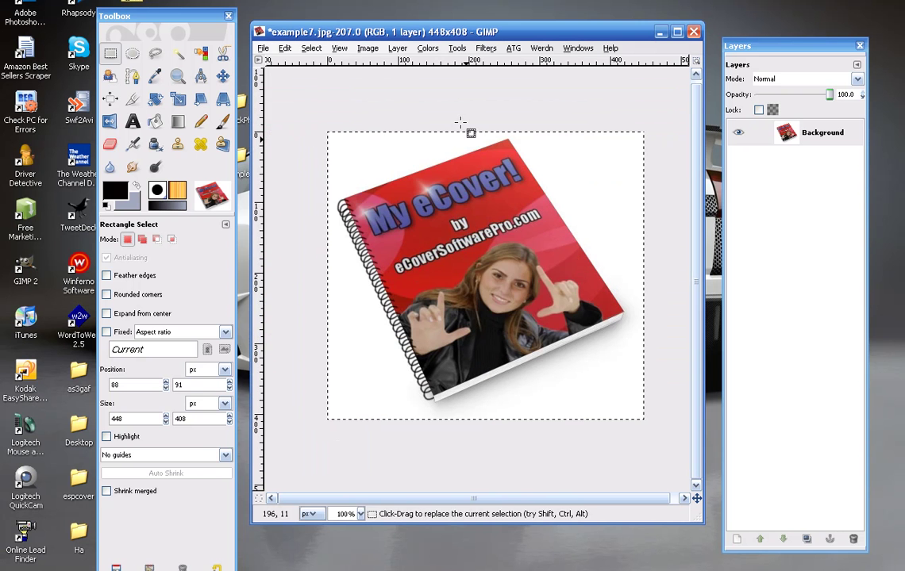
pyautogui.click(368, 48)
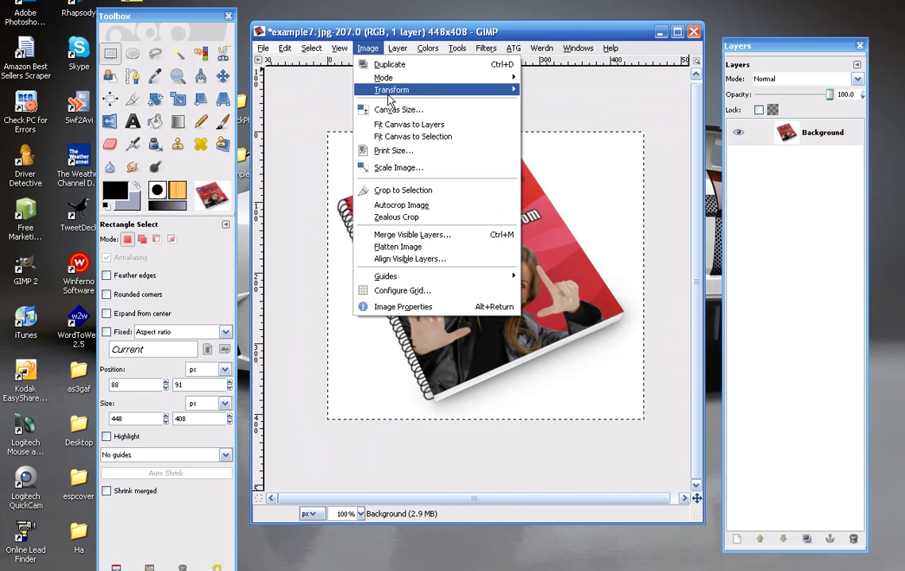
pyautogui.click(397, 168)
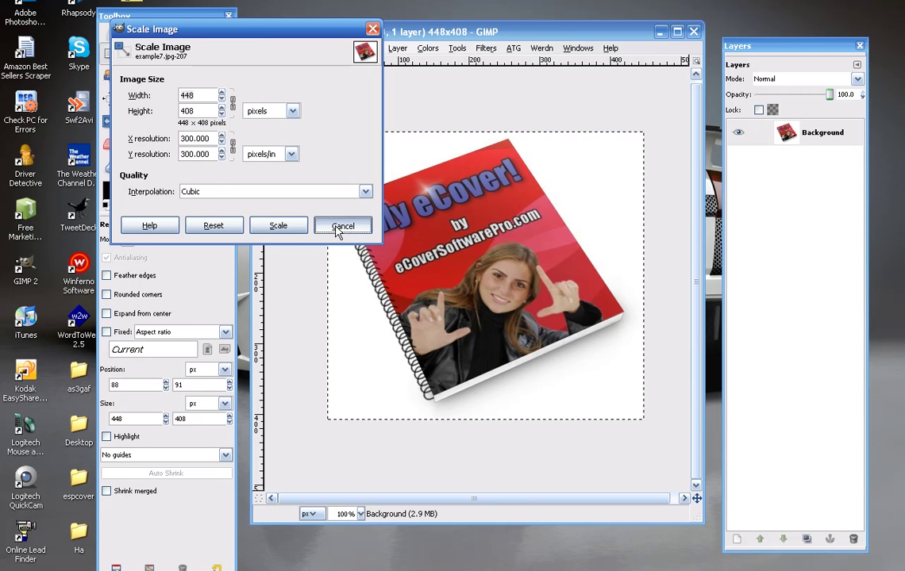
pyautogui.click(340, 227)
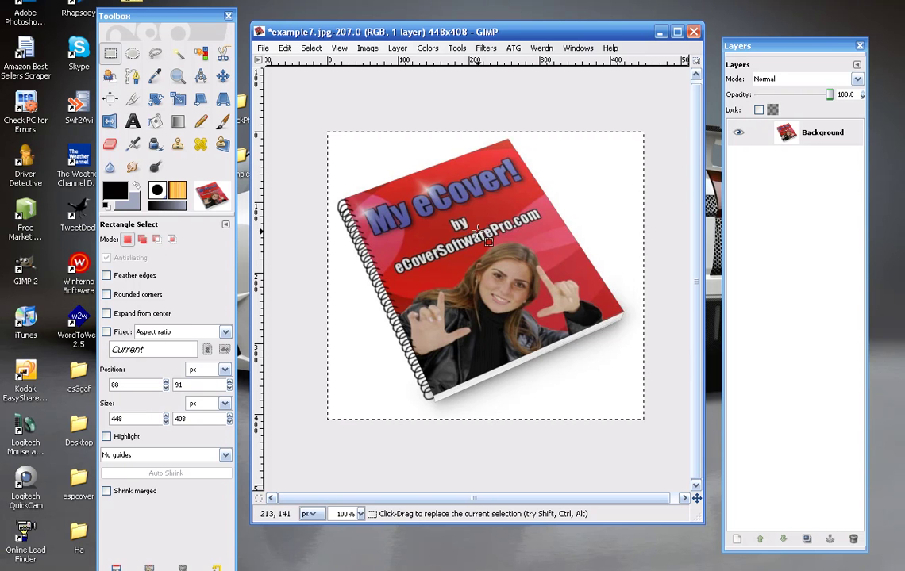
# - Enter a 300 px width in Scale Image with proportions linked, then cancel
pyautogui.click(368, 48)
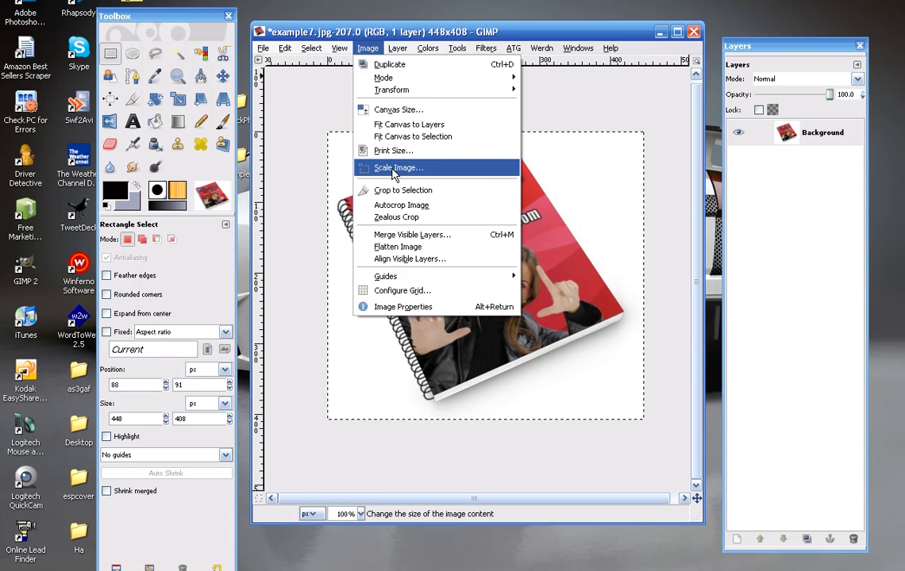
pyautogui.click(357, 166)
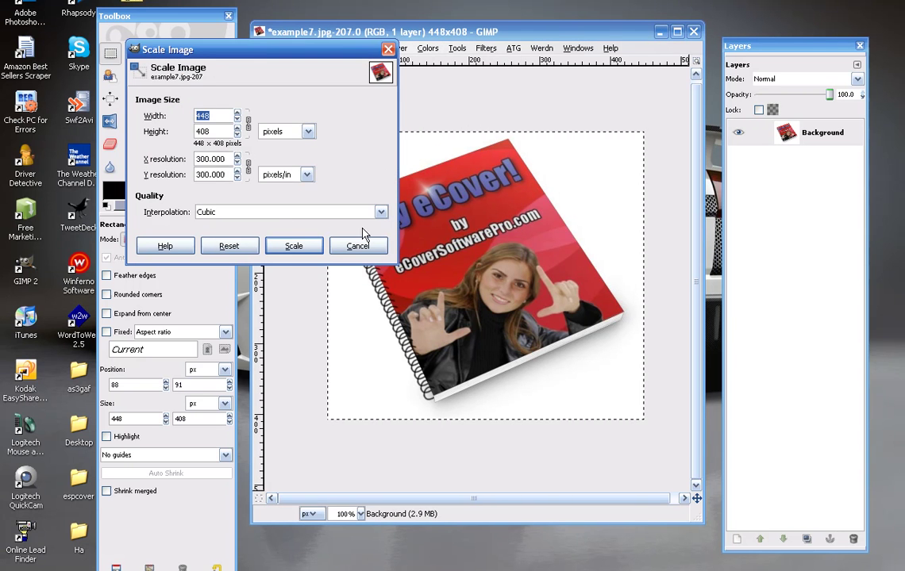
pyautogui.click(202, 117)
pyautogui.doubleClick(203, 115)
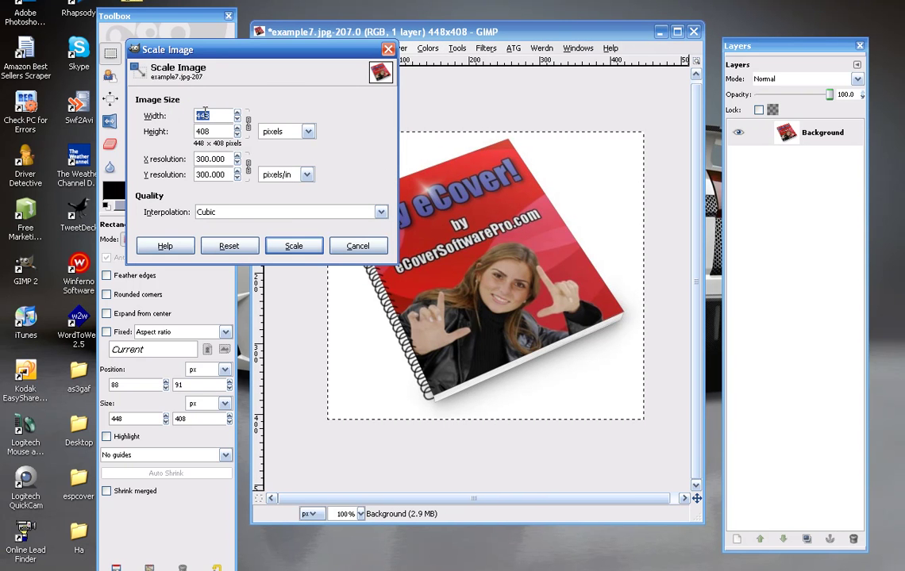
pyautogui.write('300')
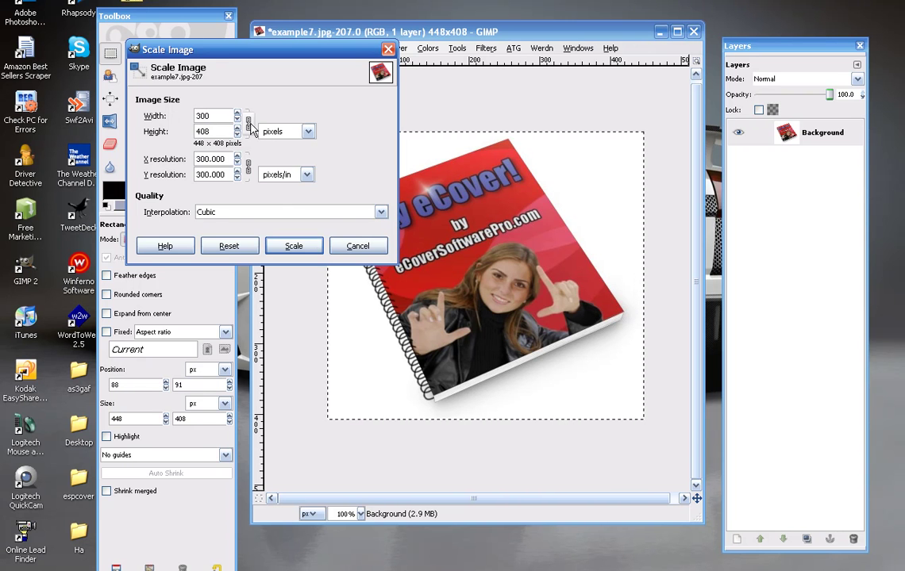
pyautogui.press('Tab')
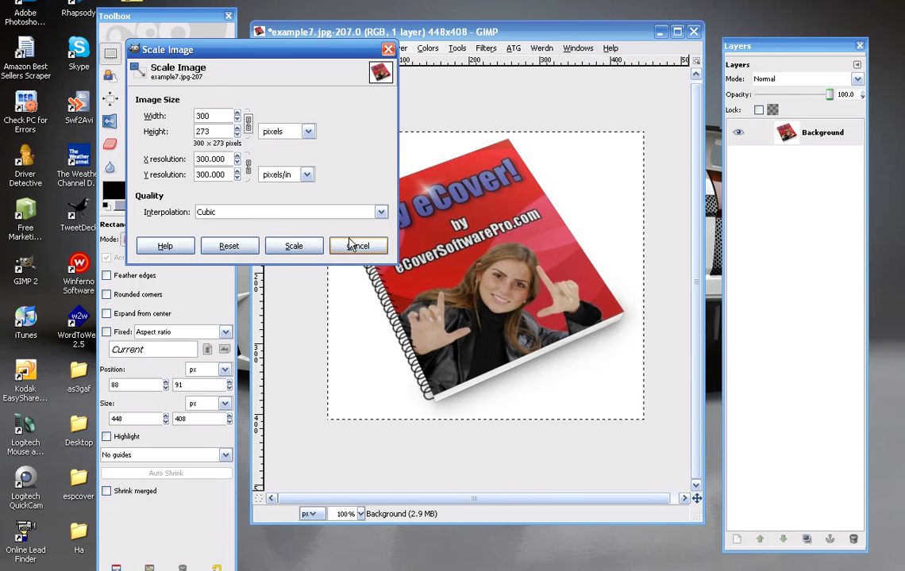
pyautogui.click(374, 250)
# - Reopen Scale Image and scale the cover to 300 px wide
pyautogui.click(368, 47)
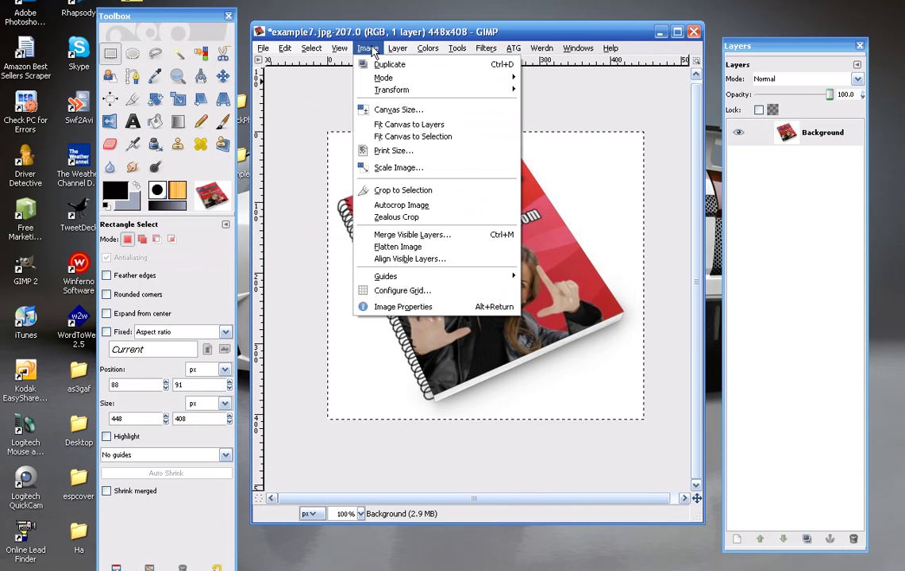
pyautogui.click(397, 168)
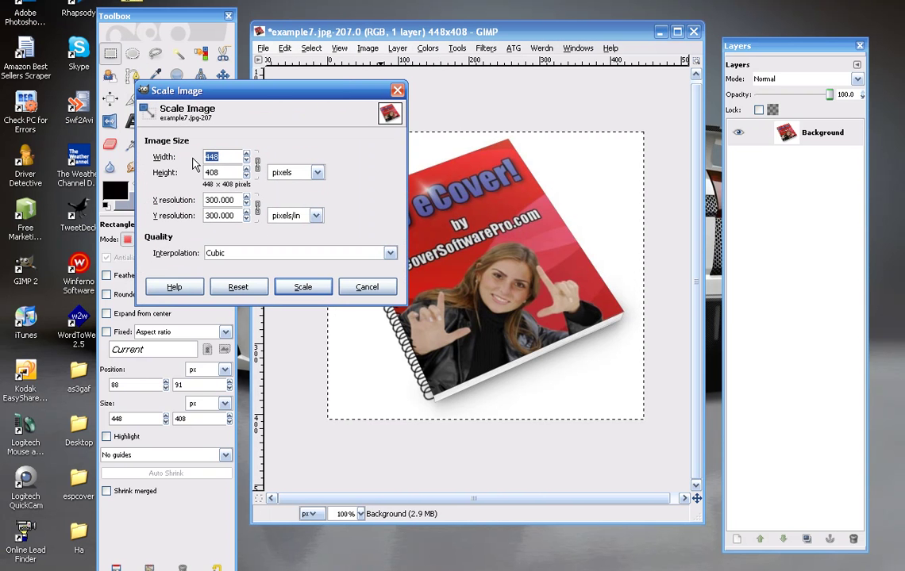
pyautogui.write('500')
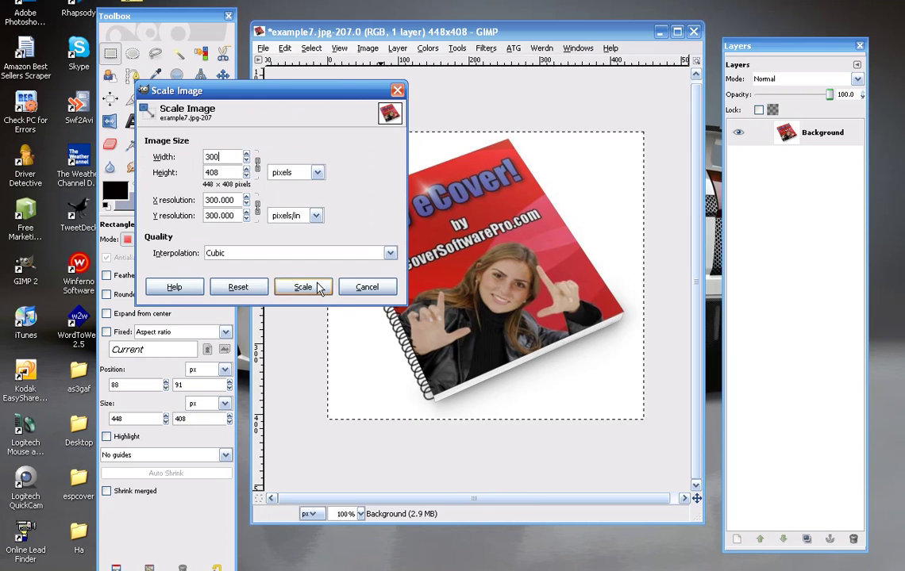
pyautogui.click(305, 286)
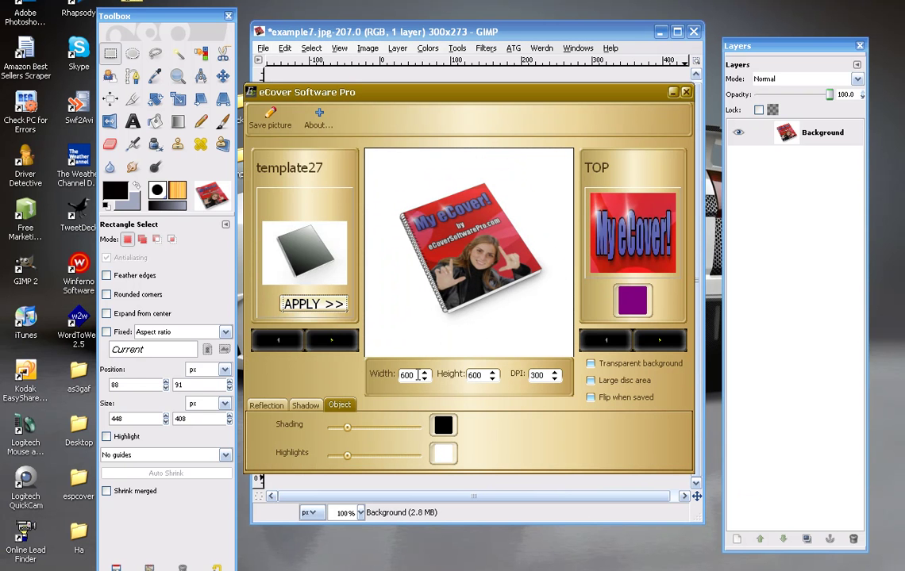
# - Check eCover's 600 px output width, then minimize eCover to reveal the scaled GIMP image
pyautogui.moveTo(418, 375); pyautogui.dragTo(400, 374)
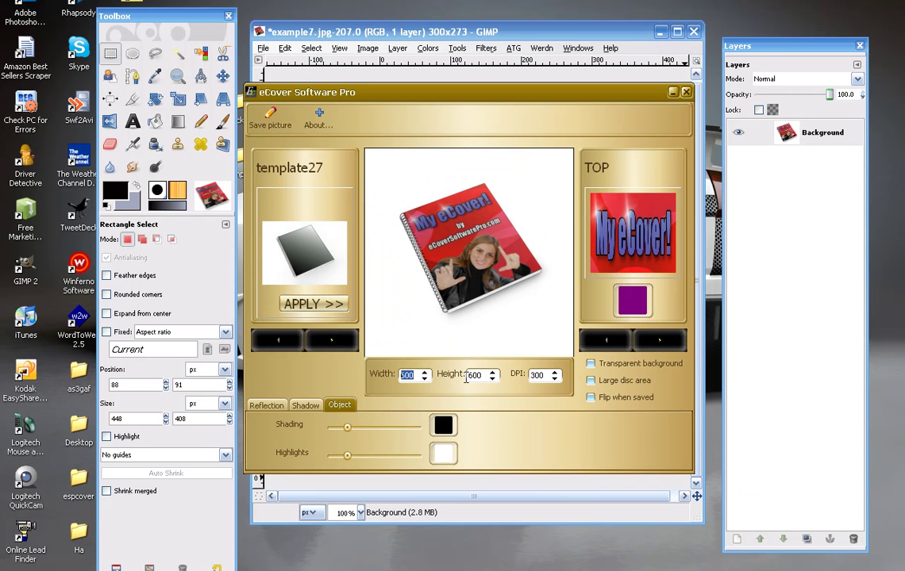
pyautogui.click(672, 92)
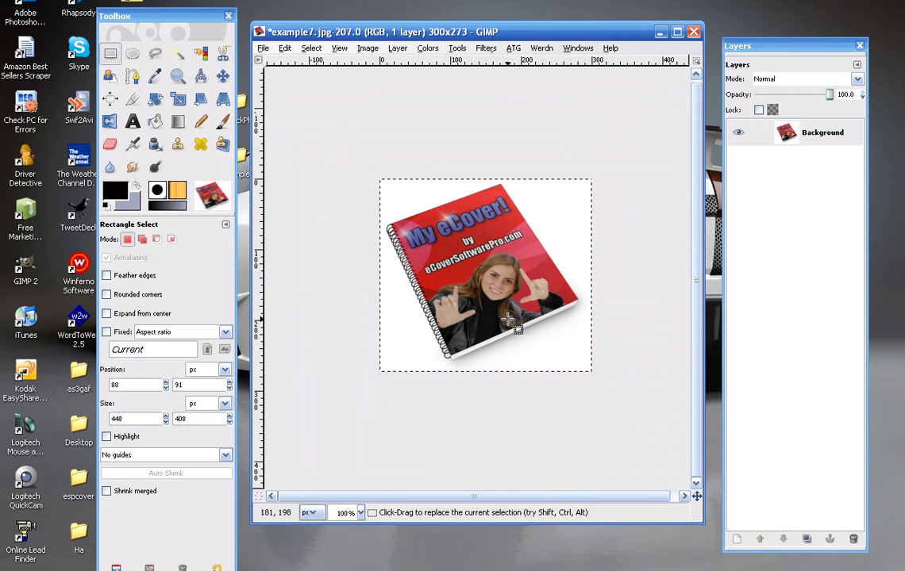
pyautogui.click(263, 49)
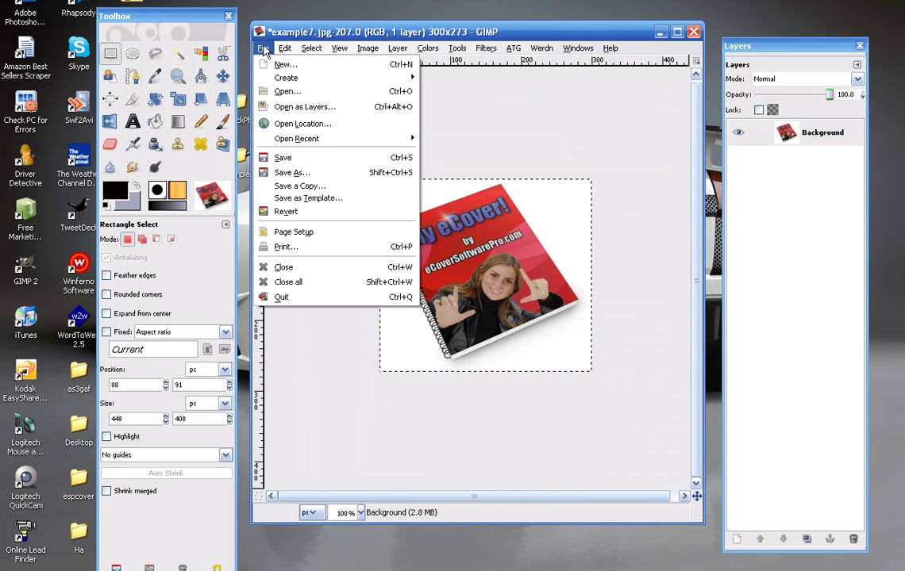
# - Save the image as example7_300pixels.jpg at JPEG quality 100, then bring up the Example1 folder
pyautogui.click(296, 173)
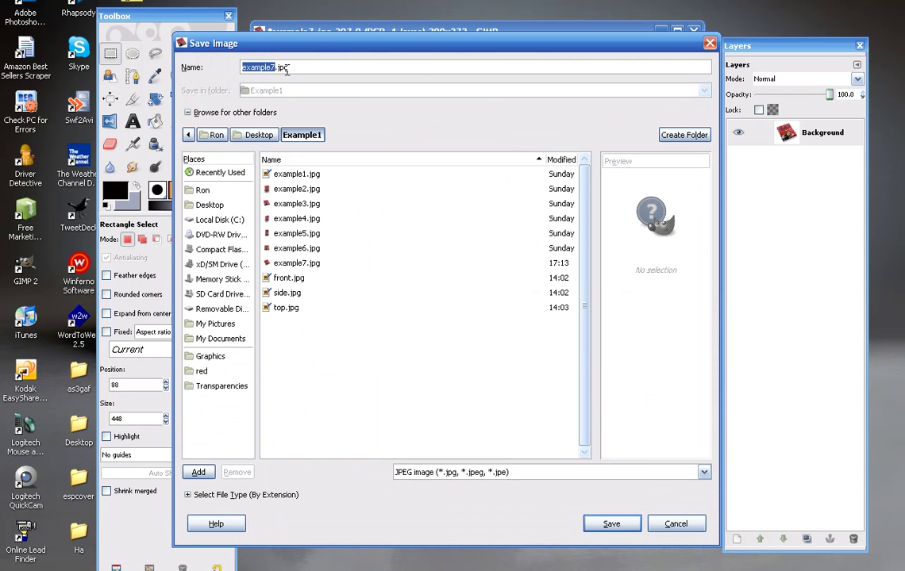
pyautogui.click(261, 69)
pyautogui.write('_300pixels')
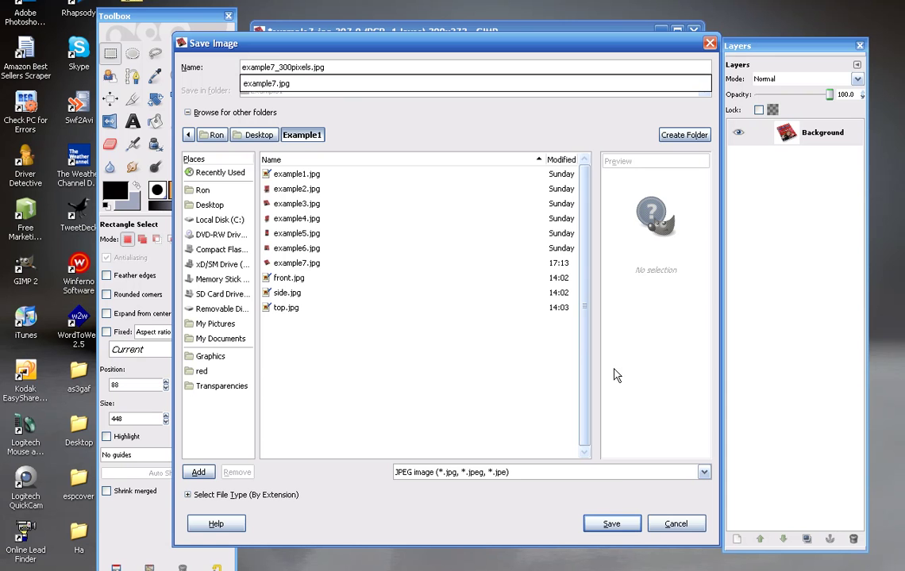
pyautogui.click(604, 525)
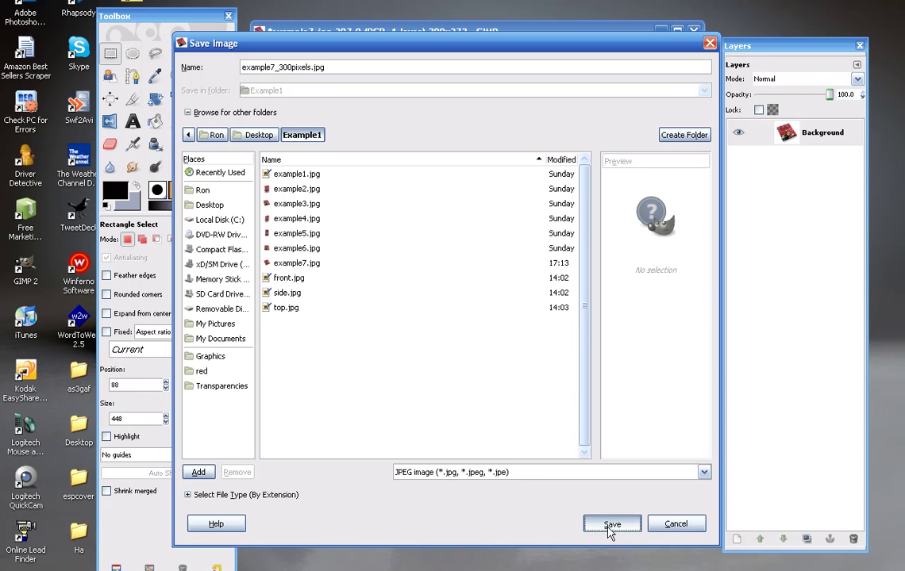
pyautogui.click(610, 527)
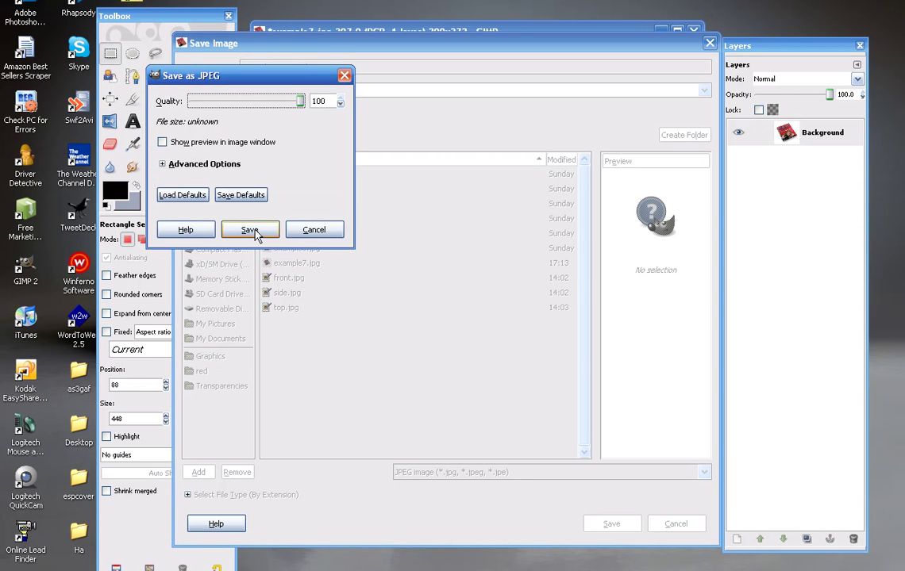
pyautogui.click(256, 228)
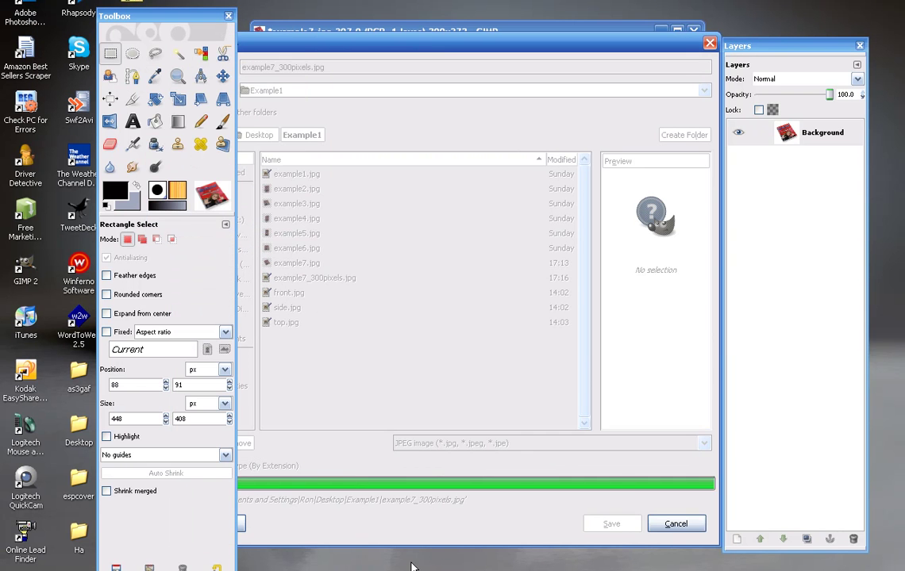
pyautogui.click(409, 569)
pyautogui.click(390, 455)
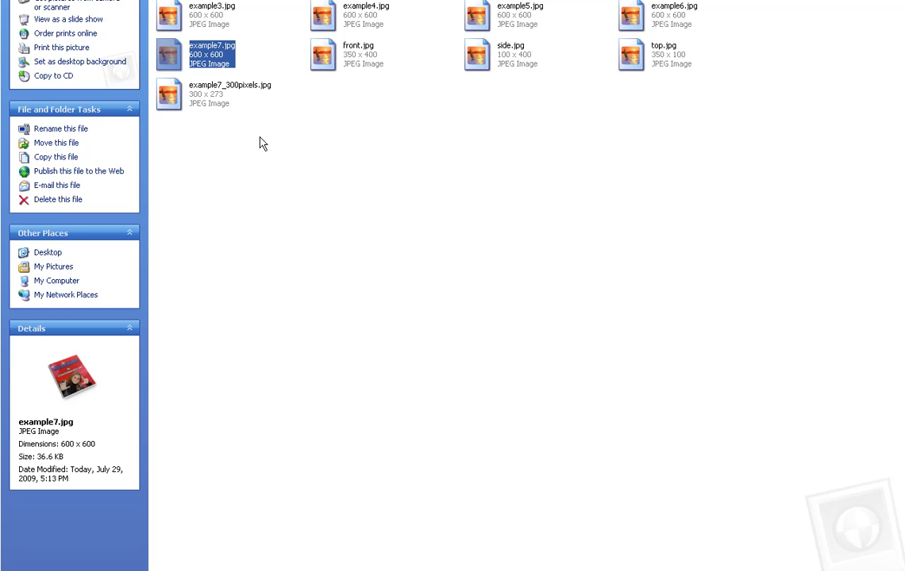
# - Open example7_300pixels.jpg (300 x 273) from Example1 in the picture viewer
pyautogui.doubleClick(200, 87)
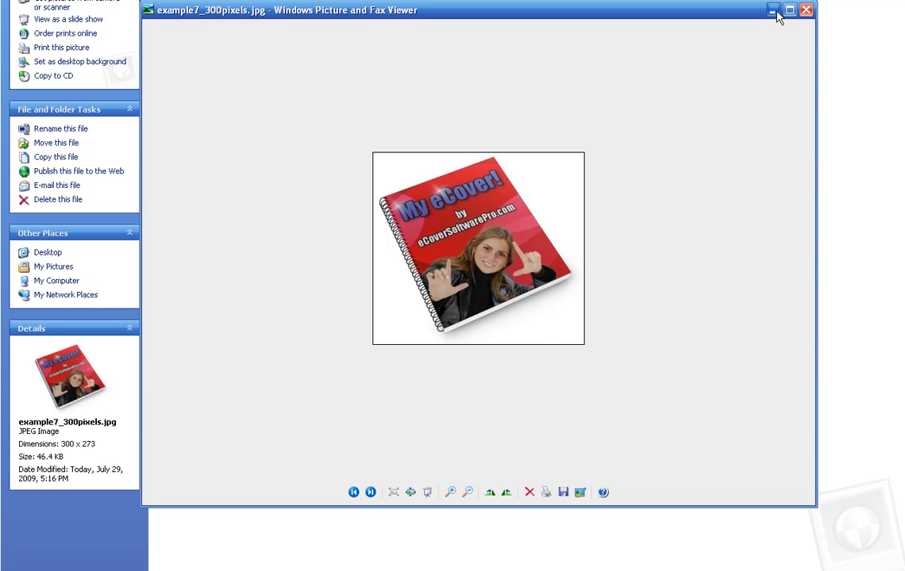
# - Step back through front.jpg and example7.jpg to example5.jpg in the viewer
pyautogui.click(354, 492)
pyautogui.click(354, 493)
pyautogui.click(354, 493)
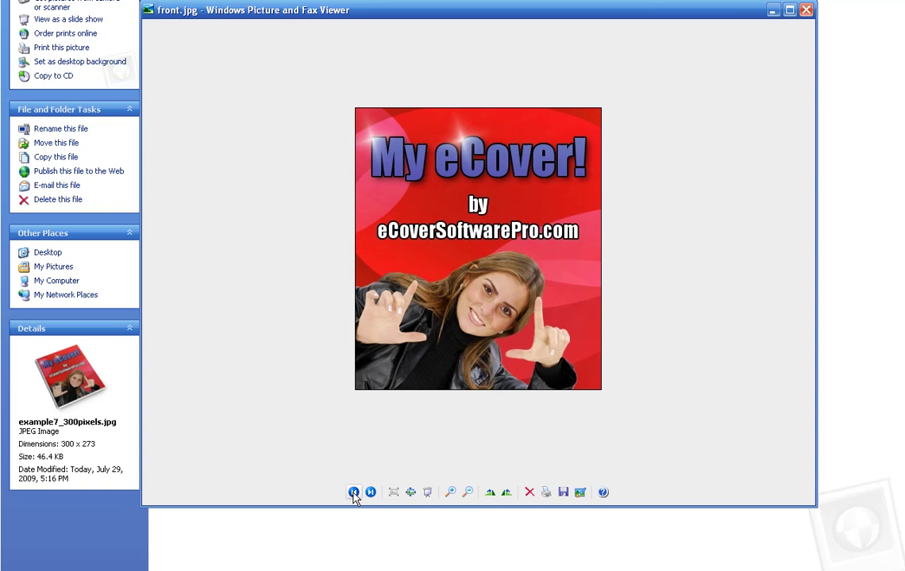
pyautogui.click(354, 492)
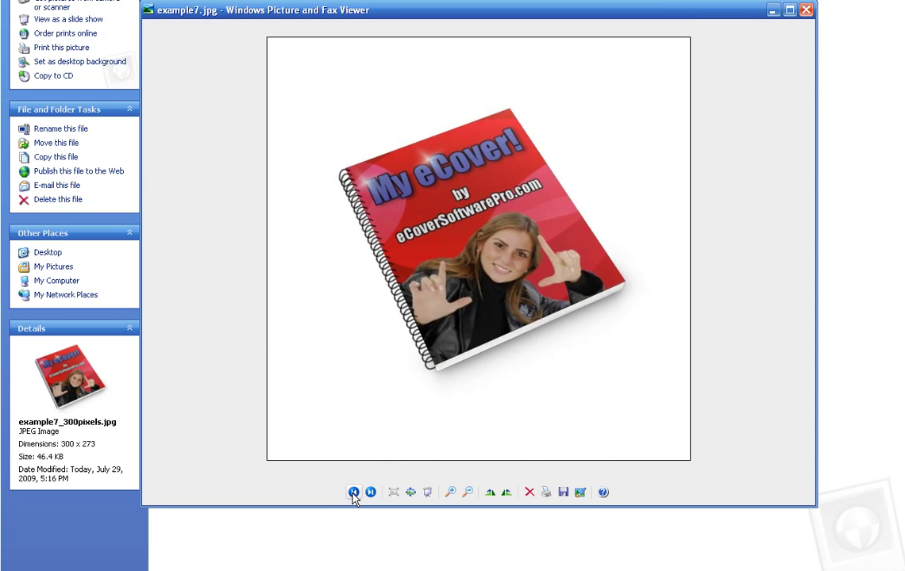
pyautogui.click(354, 492)
pyautogui.click(354, 493)
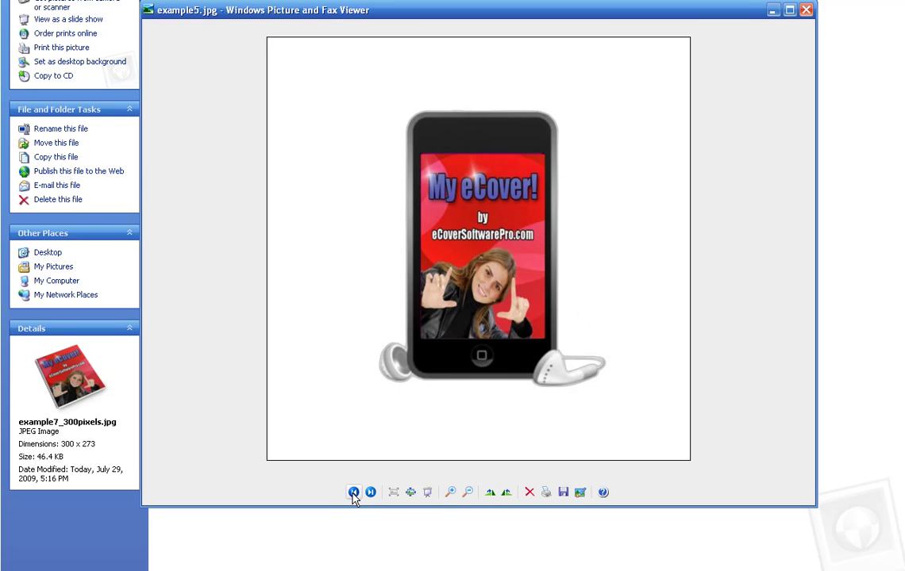